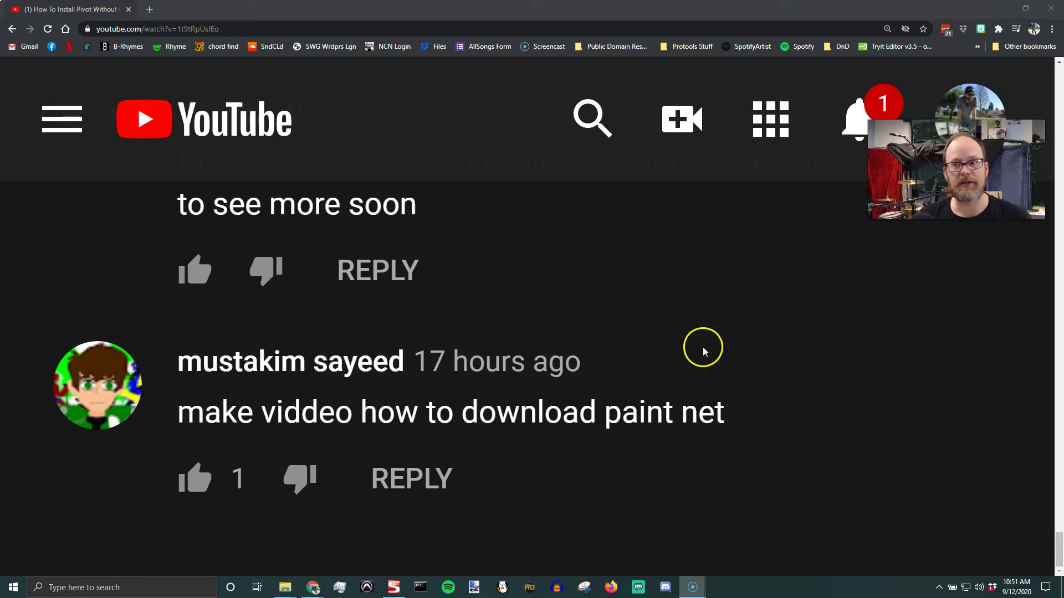
Step: Search Google for 'download paint.net free' from the new tab's address bar
click(149, 10)
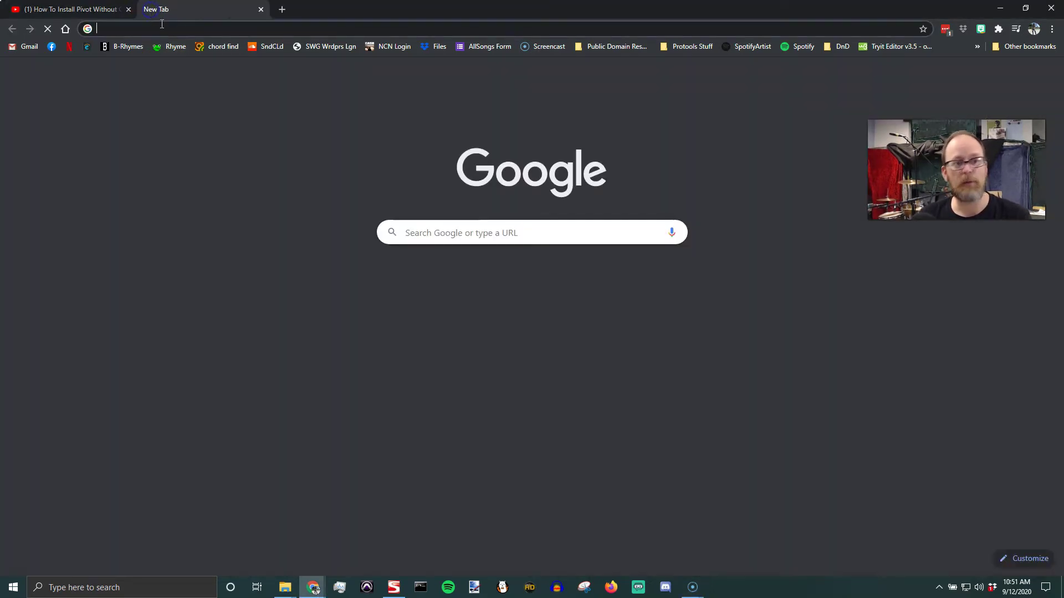
click(167, 28)
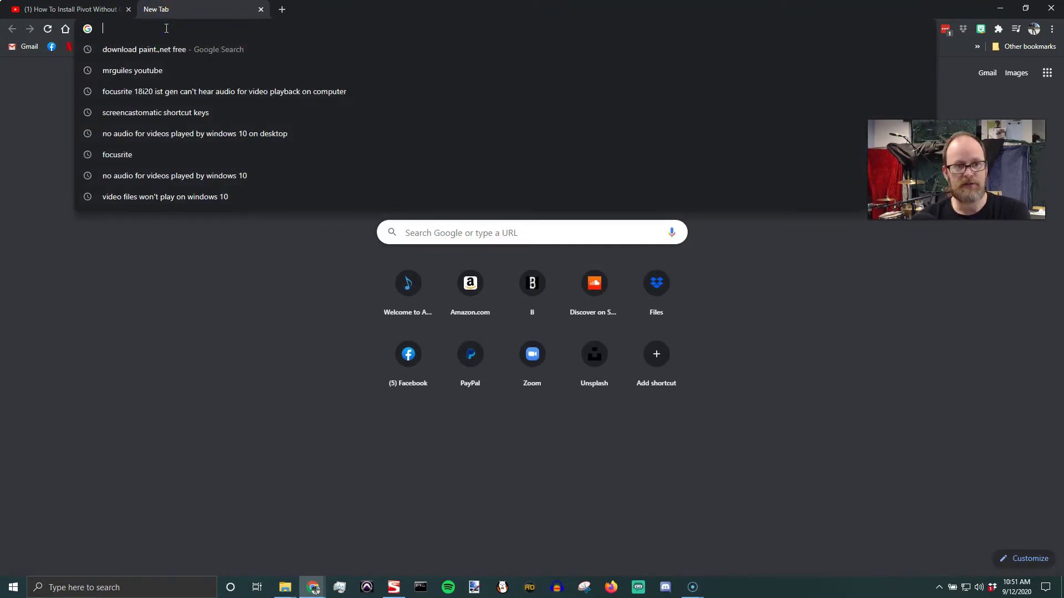
text(download paint.,net free)
key(Return)
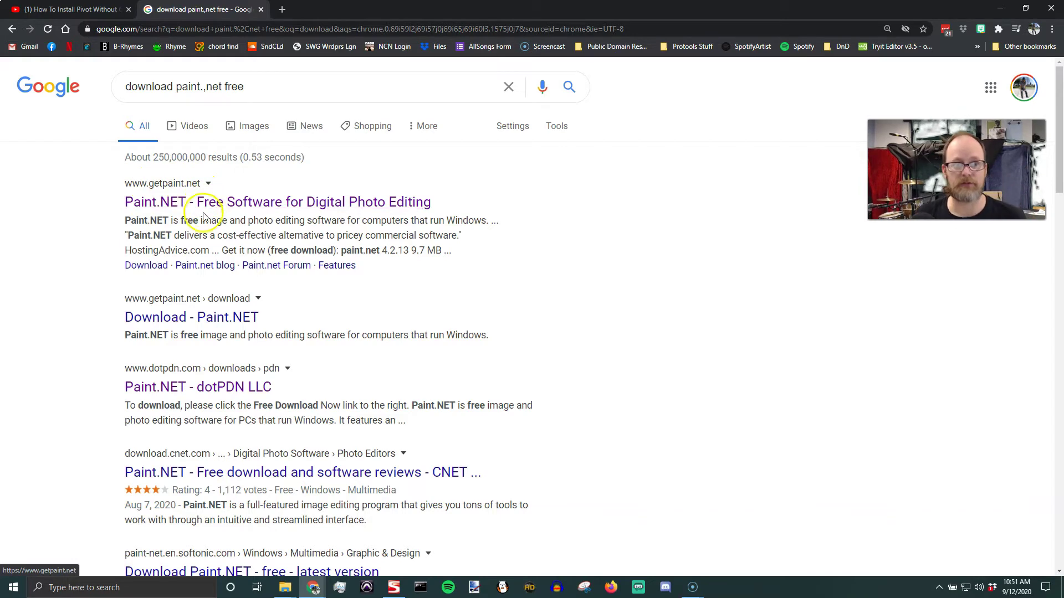
Step: Go from the getpaint.net result to the paint.net 4.2.13 page and its dotPDN free download mirror
click(241, 202)
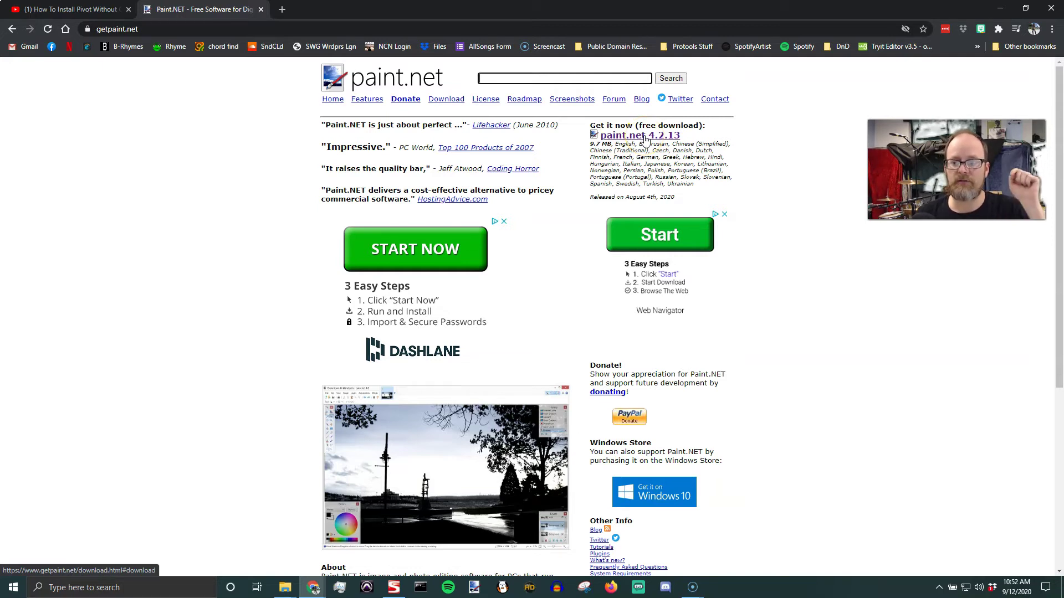
click(644, 139)
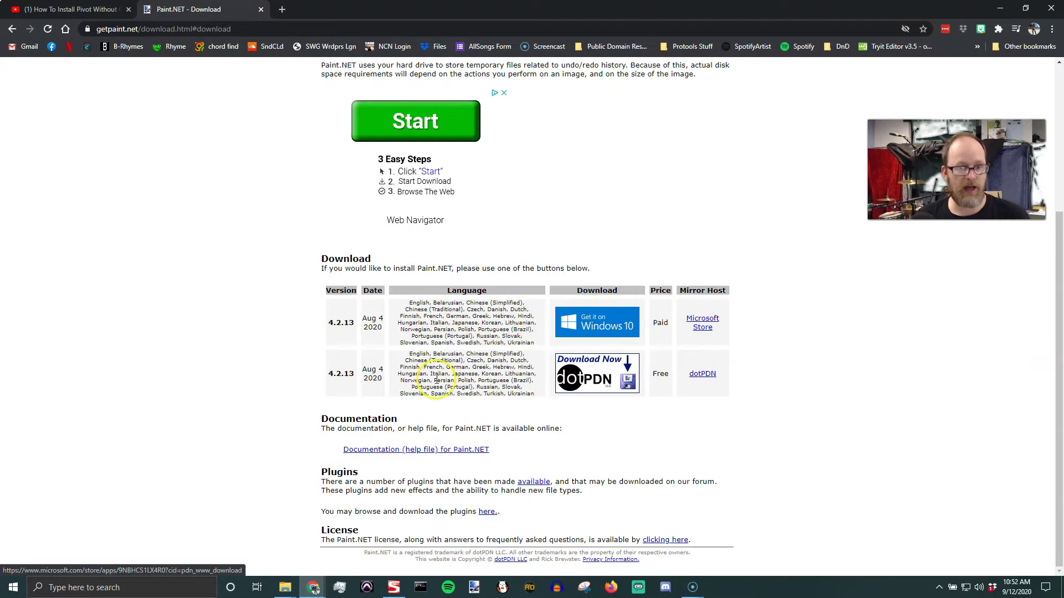
click(599, 382)
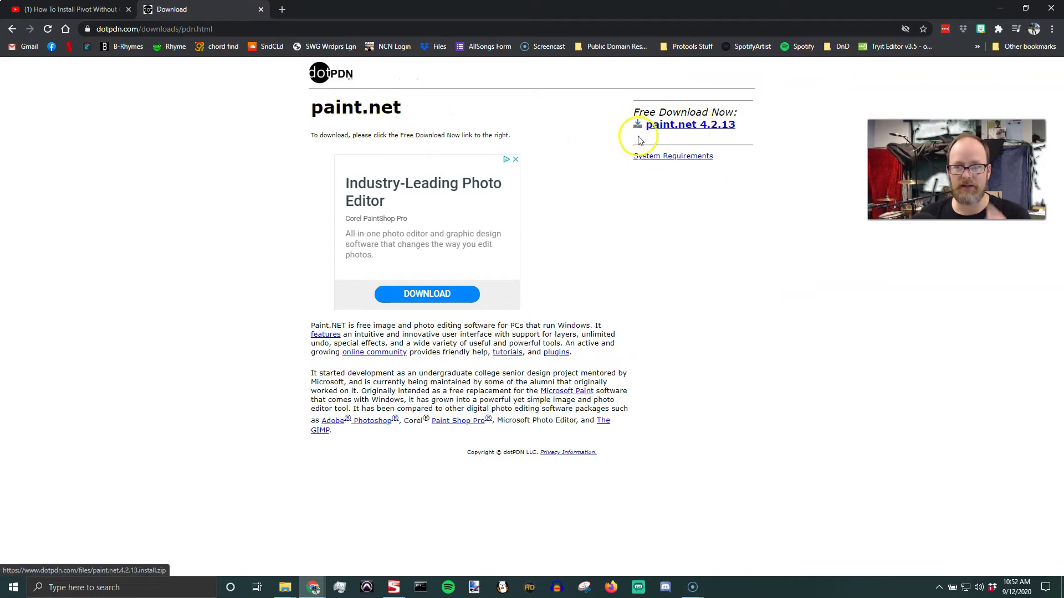
Step: Save the paint.net 4.2.13 installer zip into Downloads and bring up its download-bar options
click(676, 131)
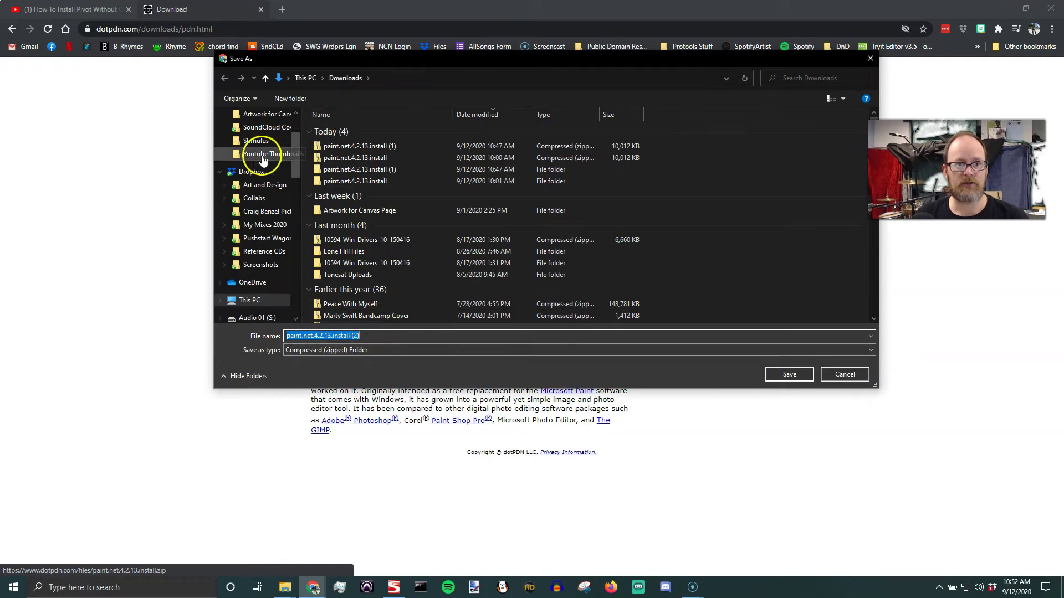
scroll(271, 151, up, 3)
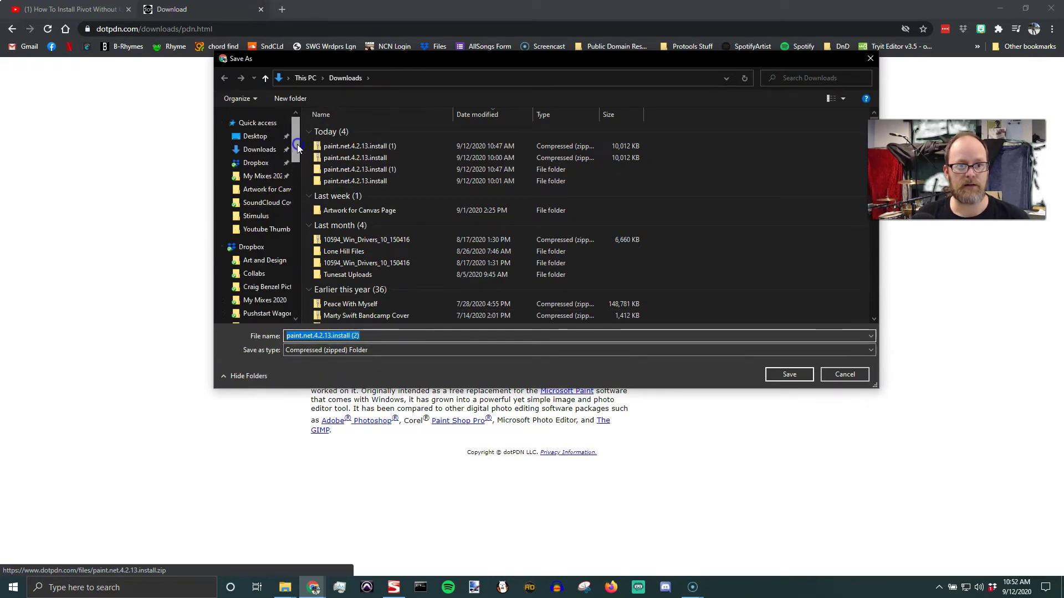
click(274, 150)
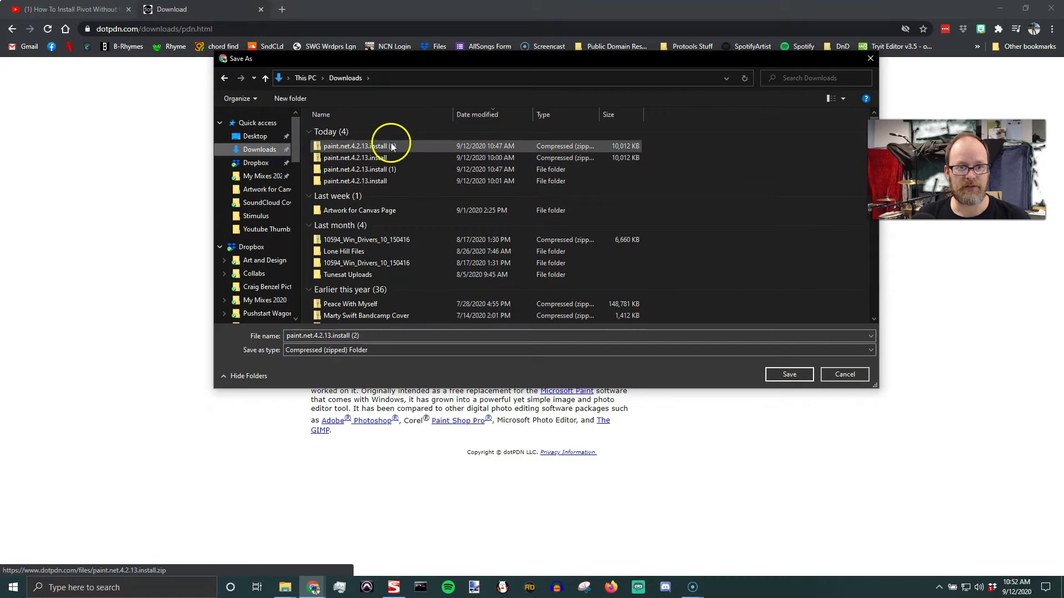
click(792, 373)
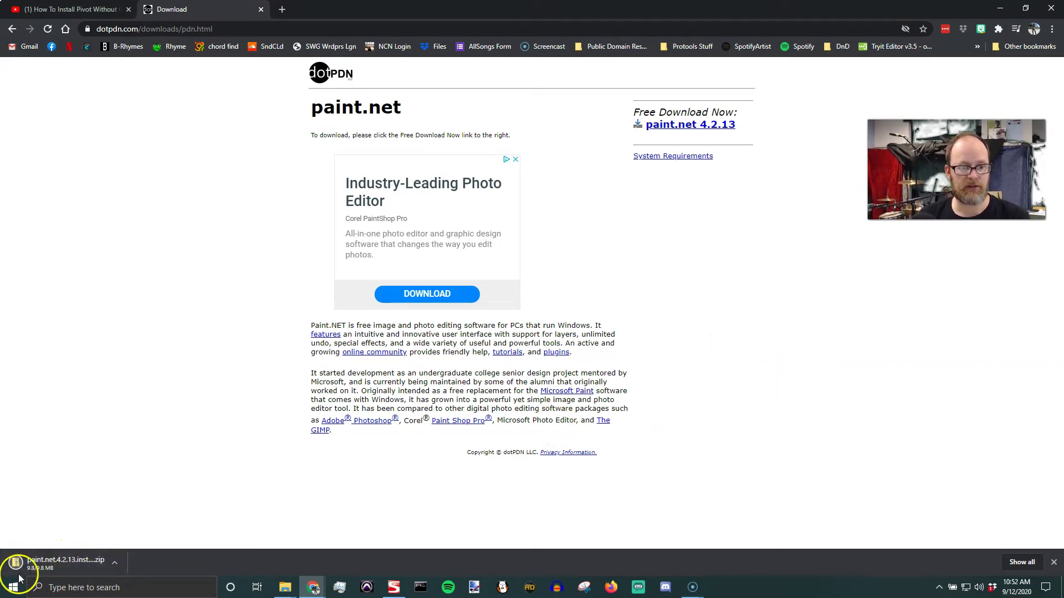
click(65, 563)
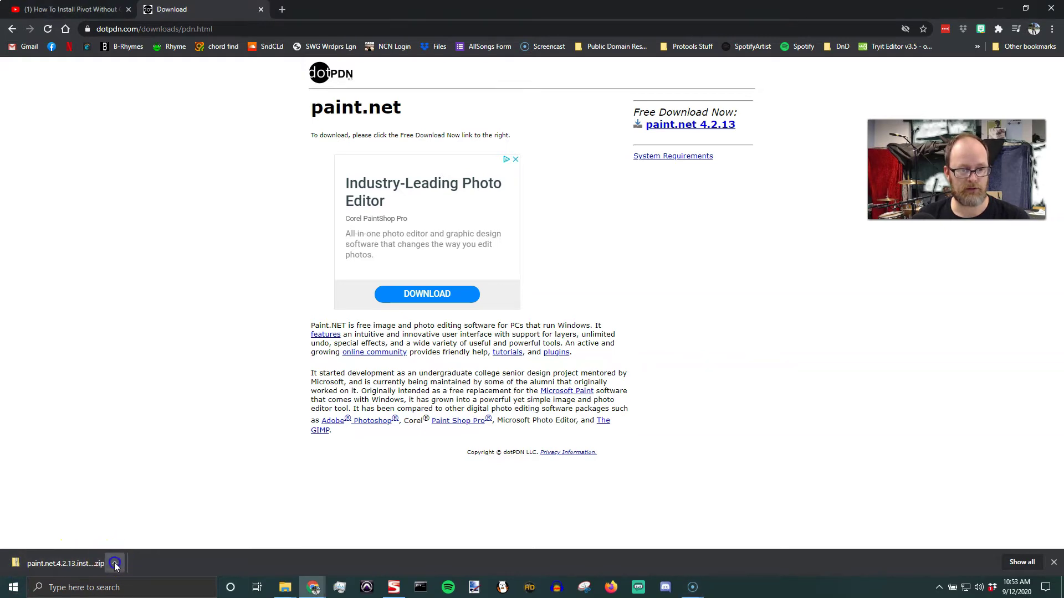
click(114, 564)
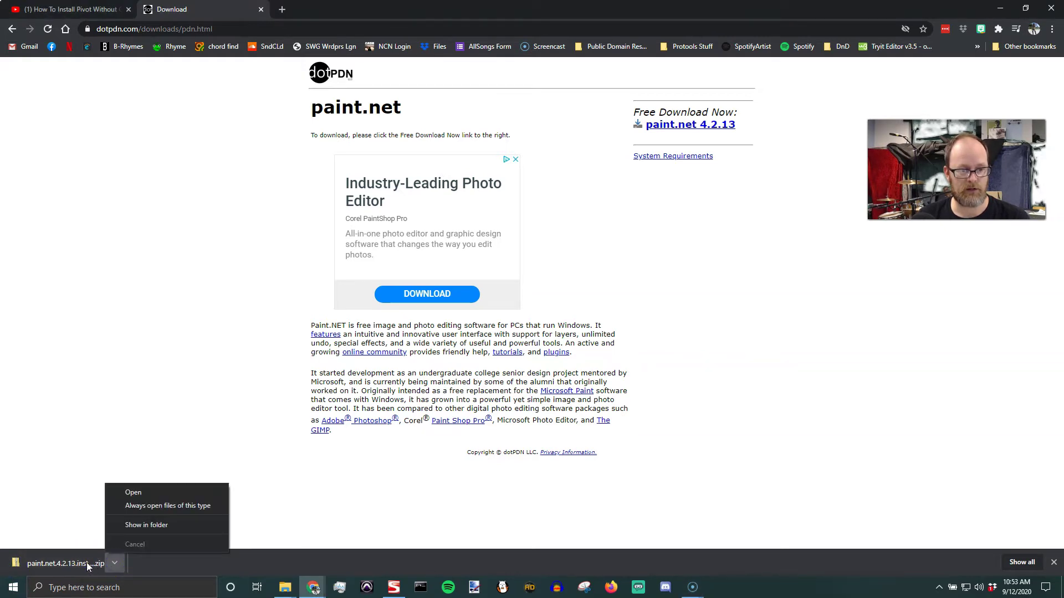
Step: Show the downloaded zip in its folder and extract it into a new paint.net.4.2.13.install folder
click(146, 525)
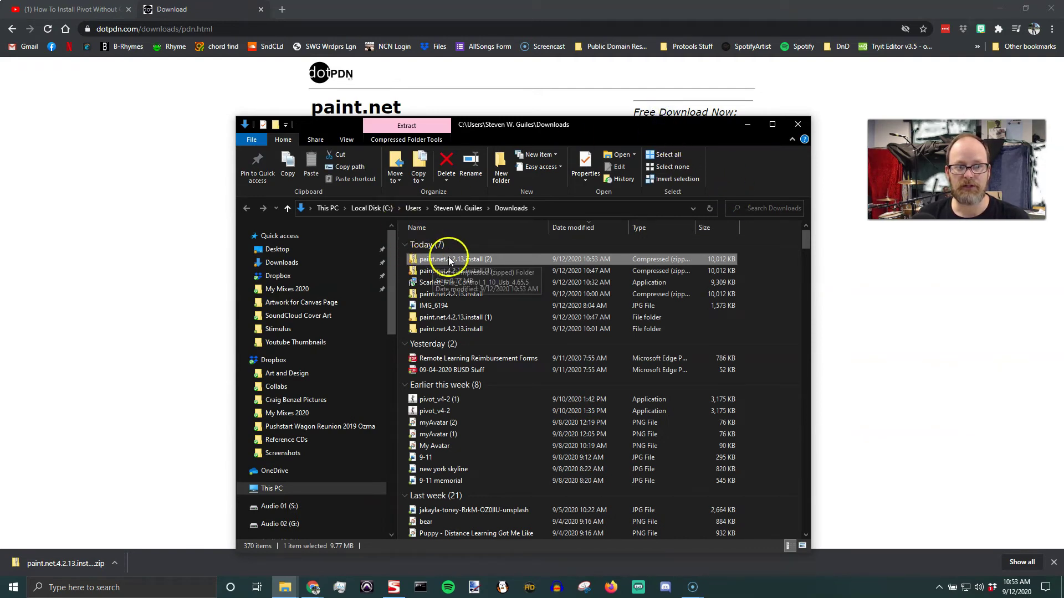
double_click(437, 259)
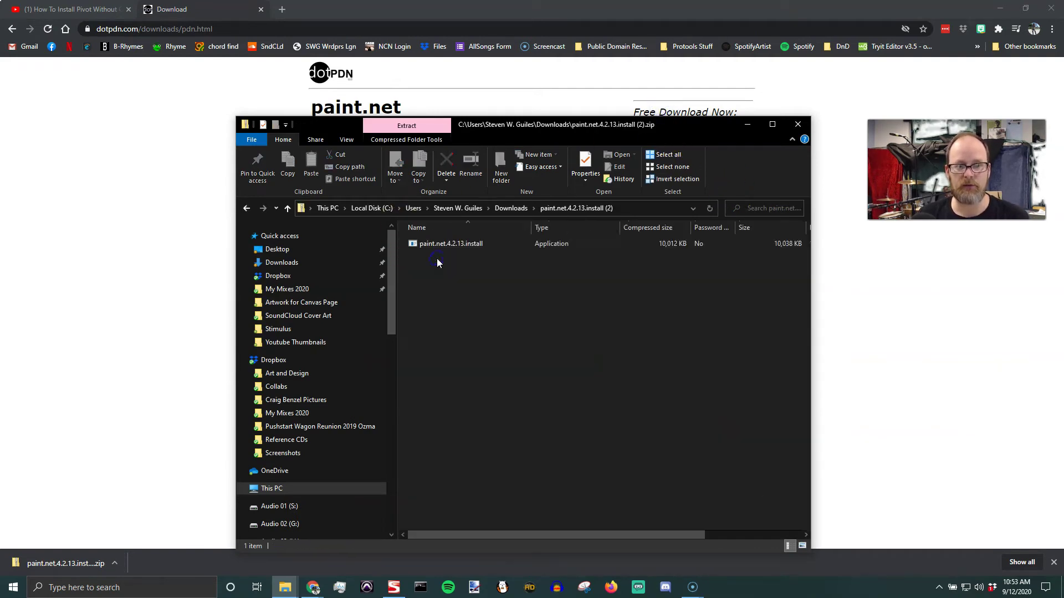
drag(605, 130, 573, 90)
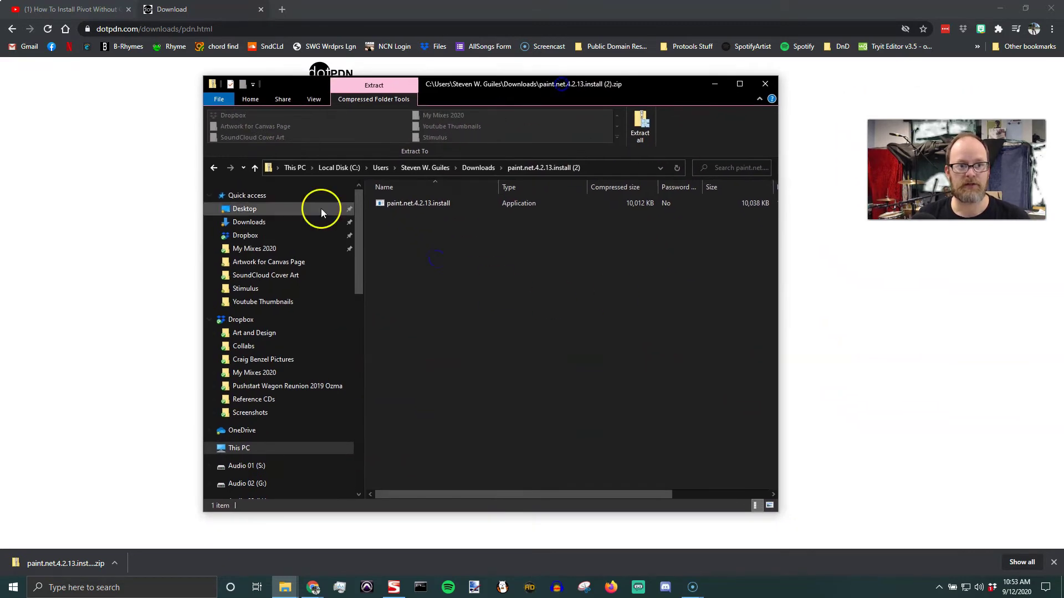
click(638, 126)
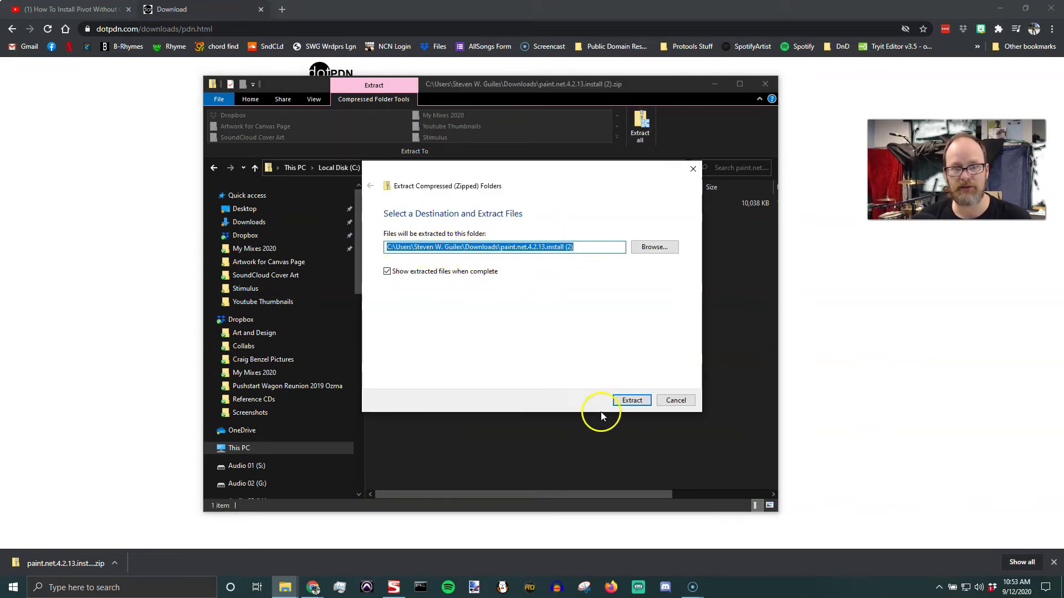
click(630, 401)
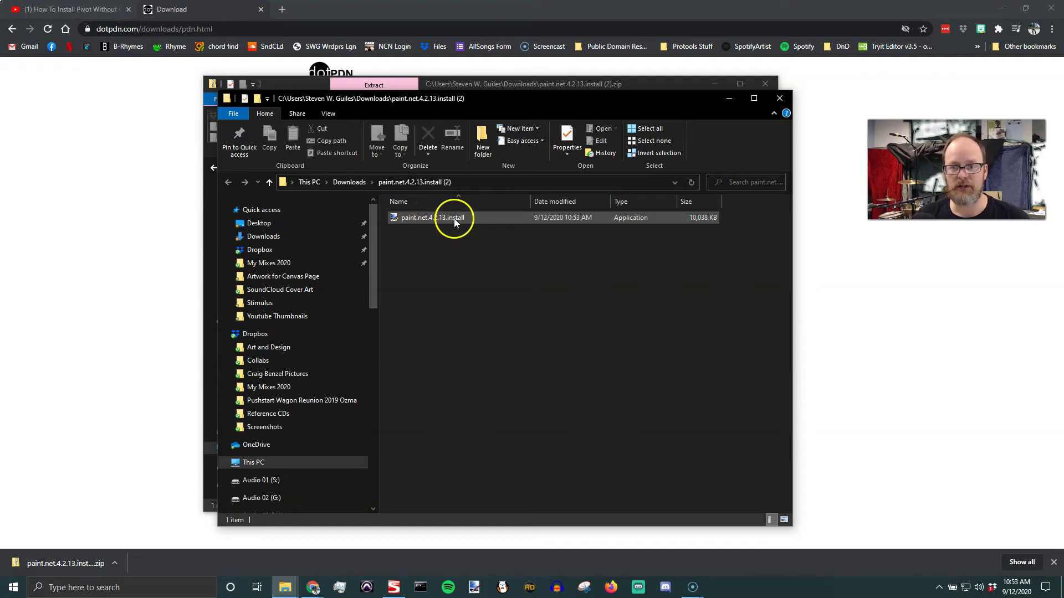
Step: Launch the paint.net 4.2.13 installer and keep English as its language
double_click(442, 220)
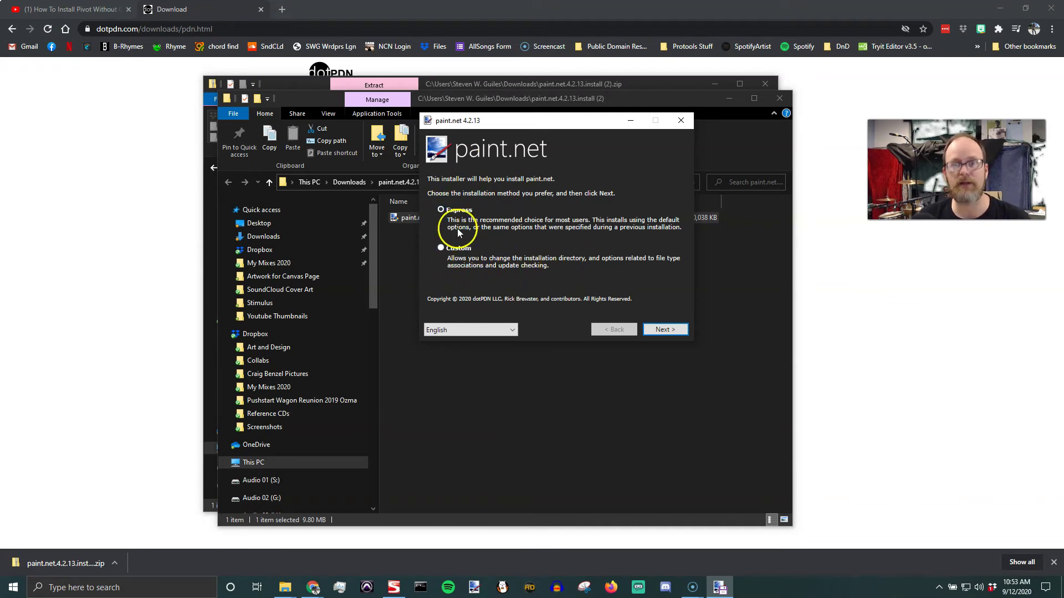
click(513, 331)
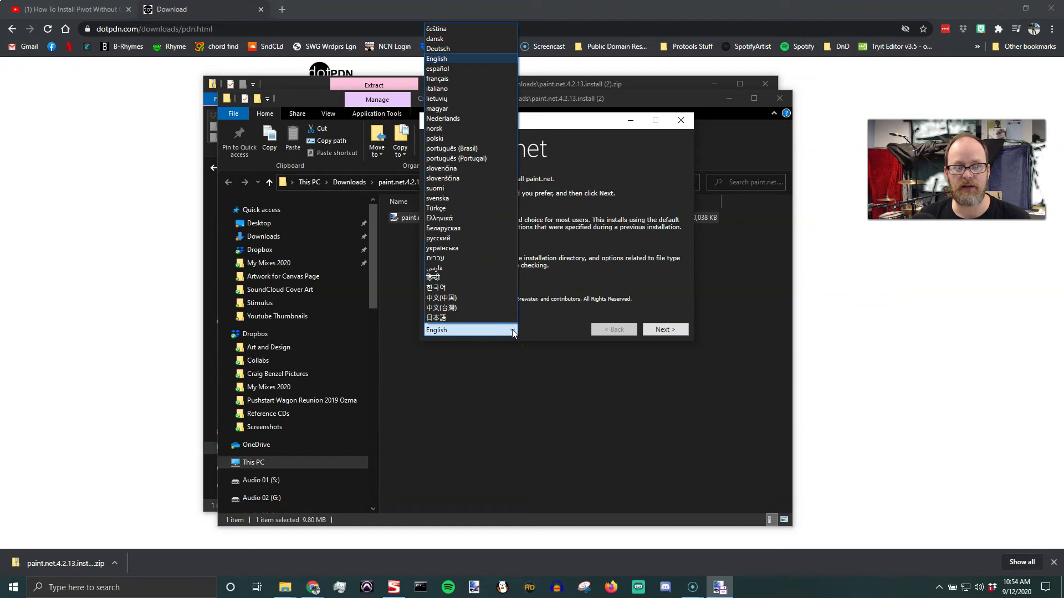
click(470, 59)
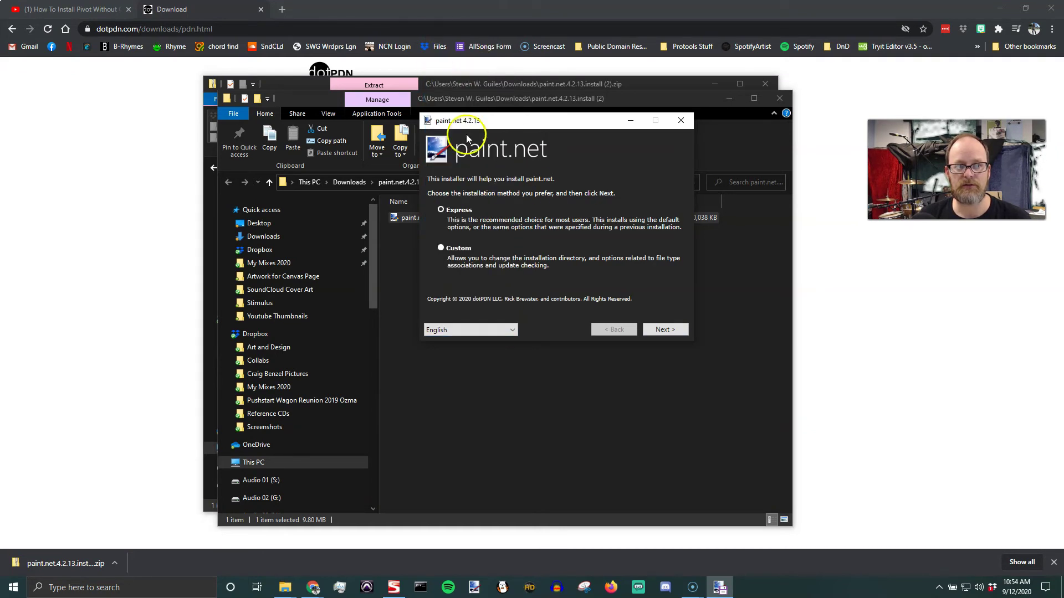
click(670, 330)
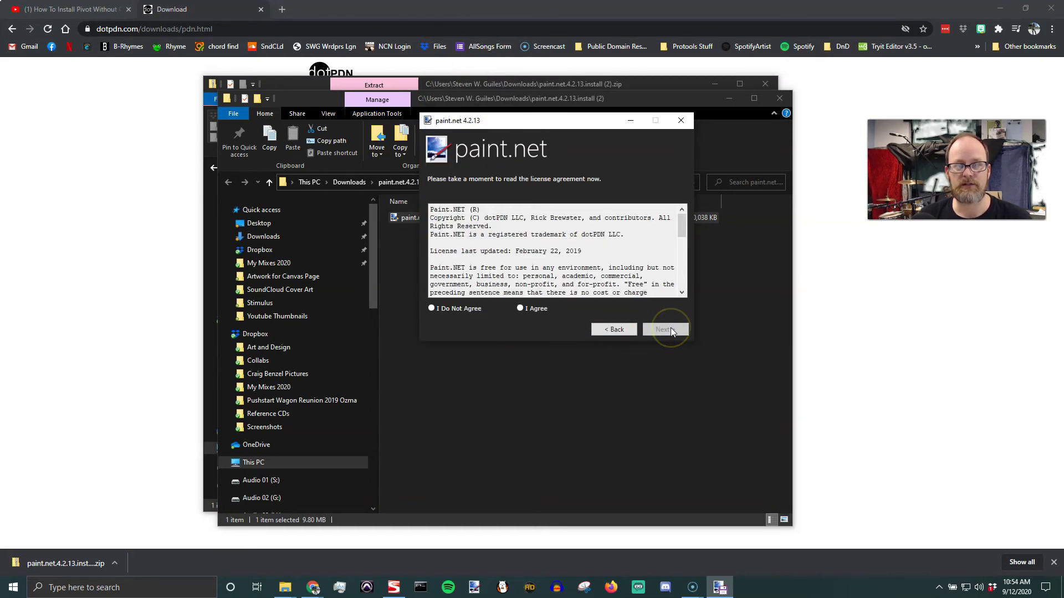
Step: Accept the license agreement and run the installation to completion
click(521, 308)
scroll(683, 235, down, 2)
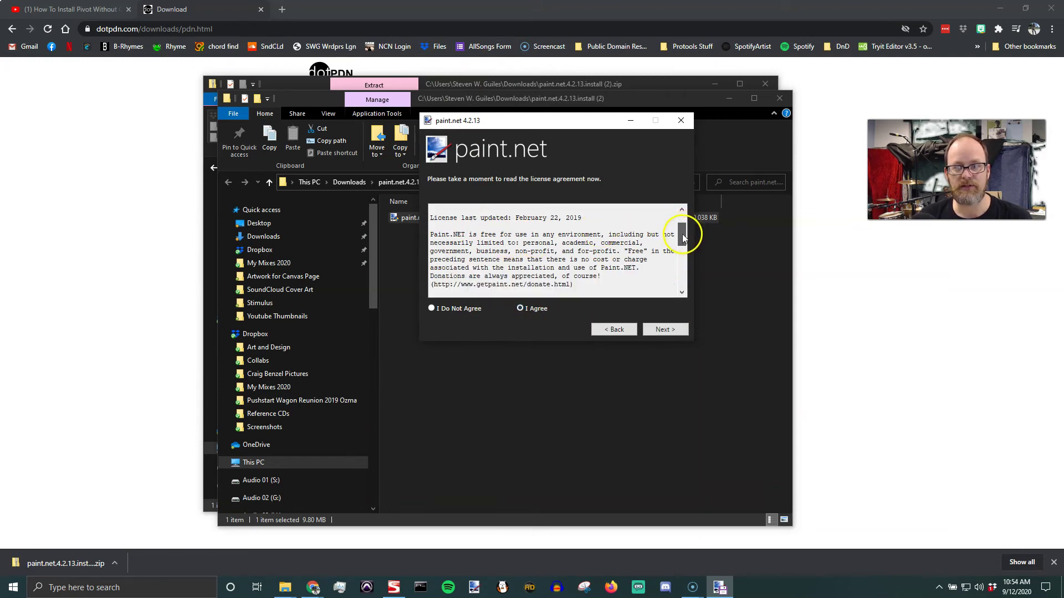
drag(683, 233, 683, 278)
click(664, 328)
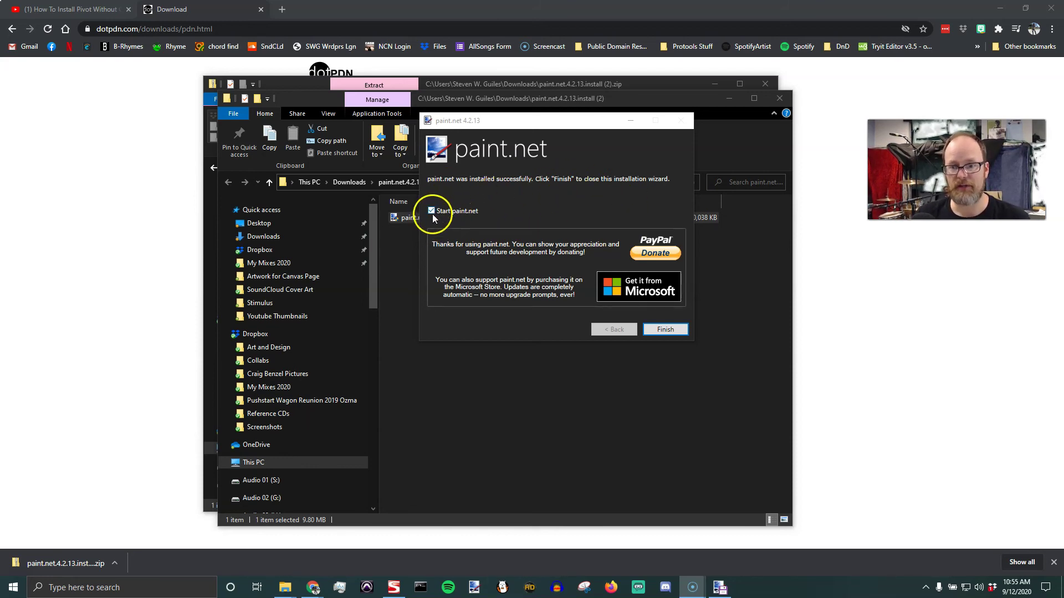
Step: Finish the installer to start paint.net and paint a round face outline
click(662, 329)
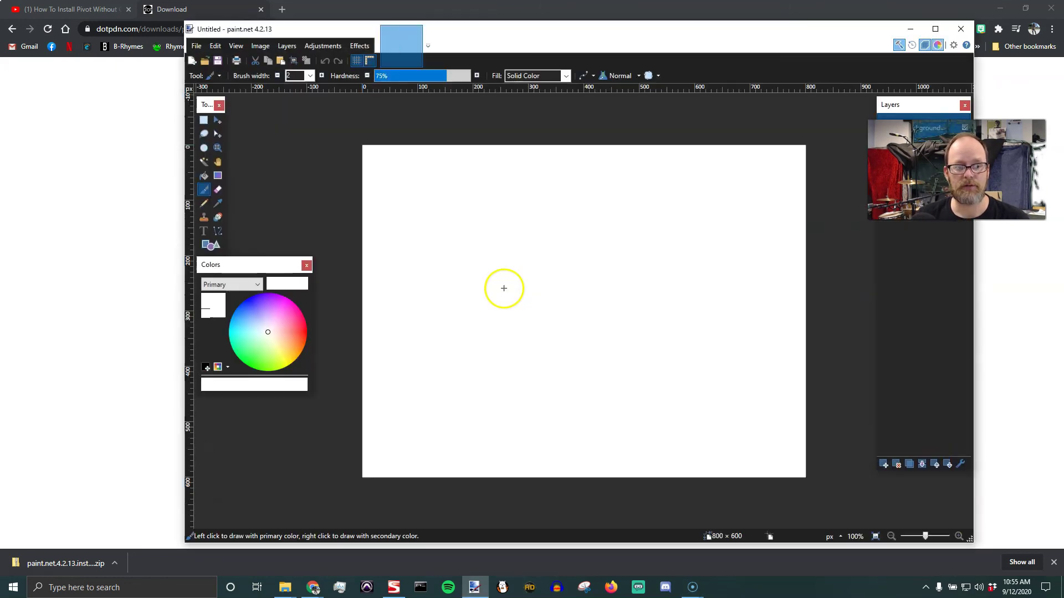
mouse_move(602, 209)
mouse_down()
mouse_move(446, 320)
mouse_move(575, 404)
mouse_move(687, 286)
mouse_up()
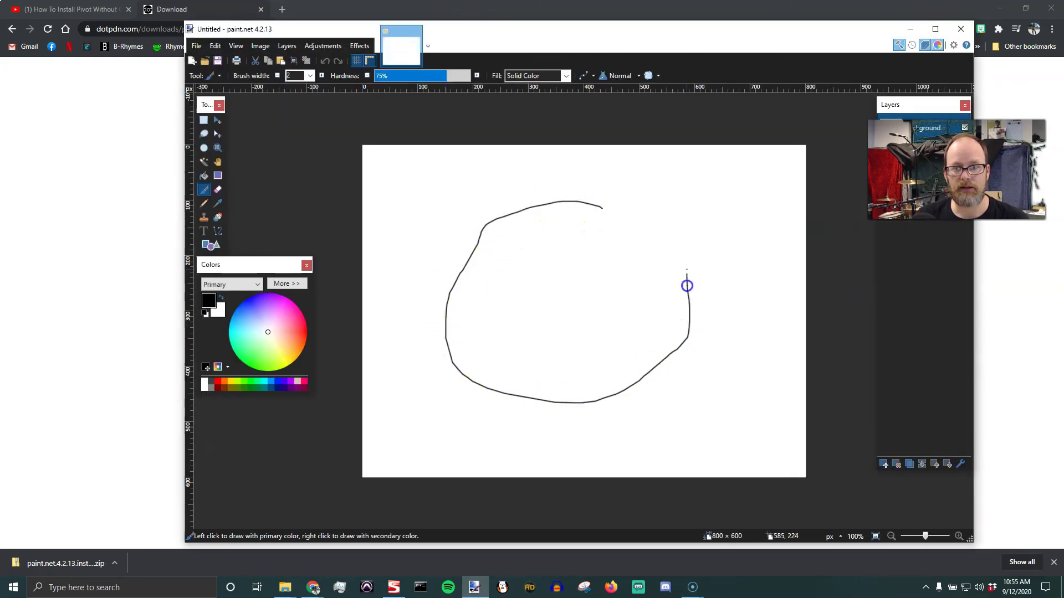
drag(621, 219, 593, 211)
Step: Add a smiling mouth, two eyes and spiky hair to the face
mouse_move(515, 302)
mouse_down()
mouse_move(594, 343)
mouse_move(629, 291)
mouse_up()
click(545, 262)
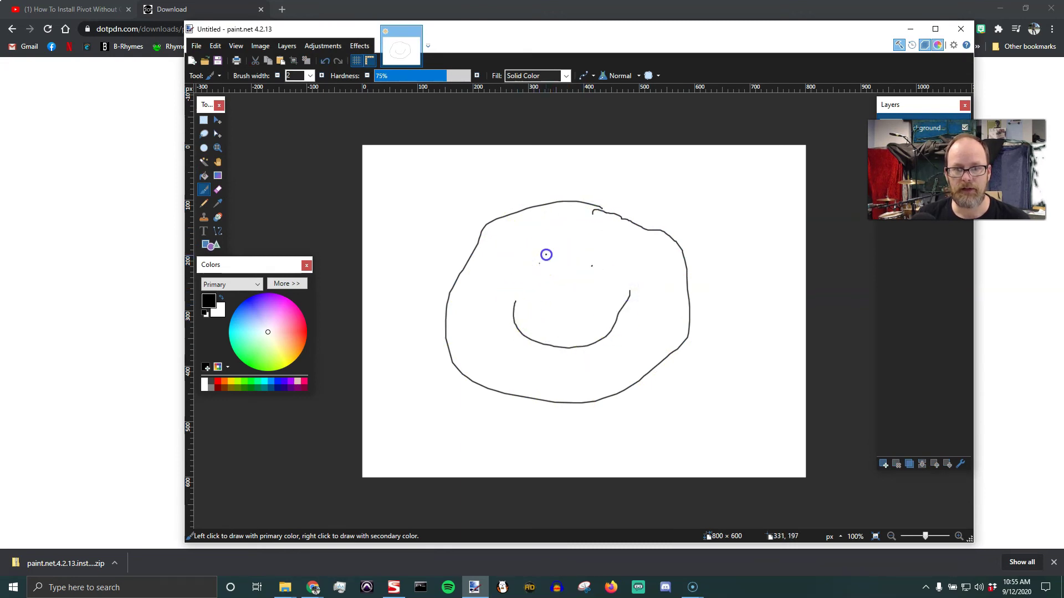
mouse_move(580, 256)
mouse_down()
mouse_move(605, 282)
mouse_move(599, 258)
mouse_move(540, 249)
mouse_up()
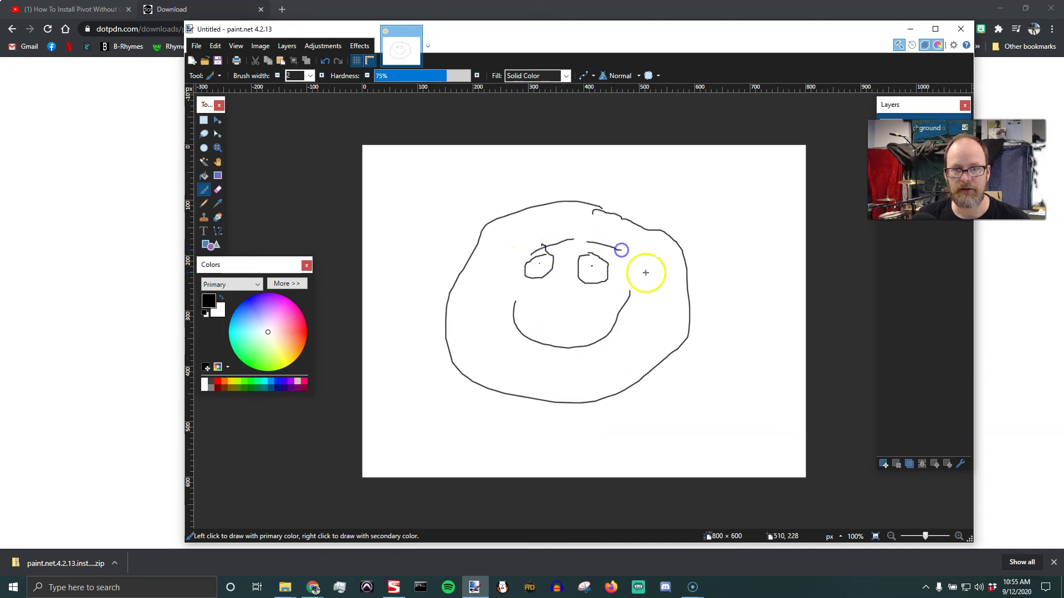
mouse_move(526, 201)
mouse_down()
mouse_move(543, 166)
mouse_move(650, 189)
mouse_move(662, 218)
mouse_up()
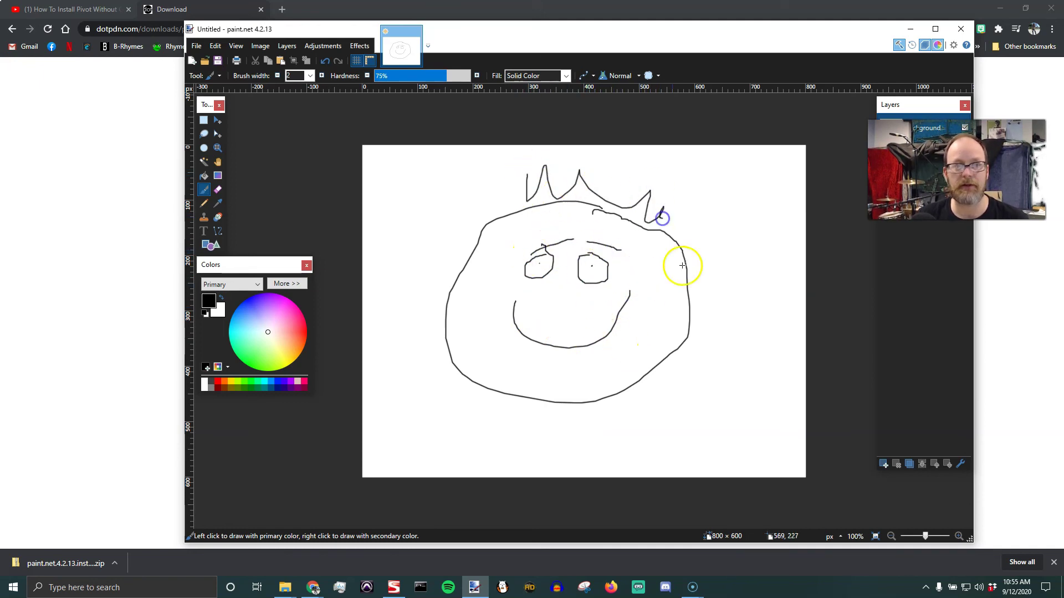